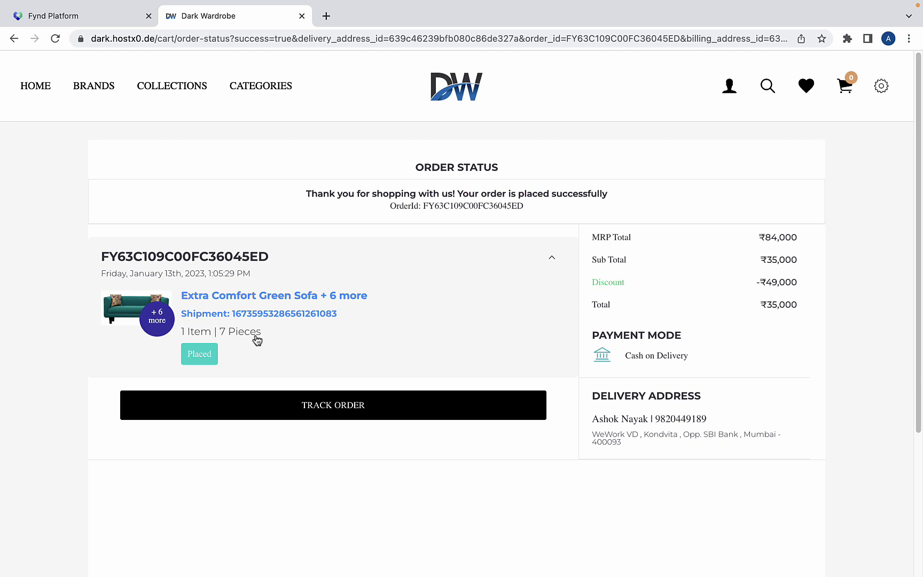
Refresh My Orders and open the new Dark Wardrobe sofa shipment showing 7 placed items.
click(100, 16)
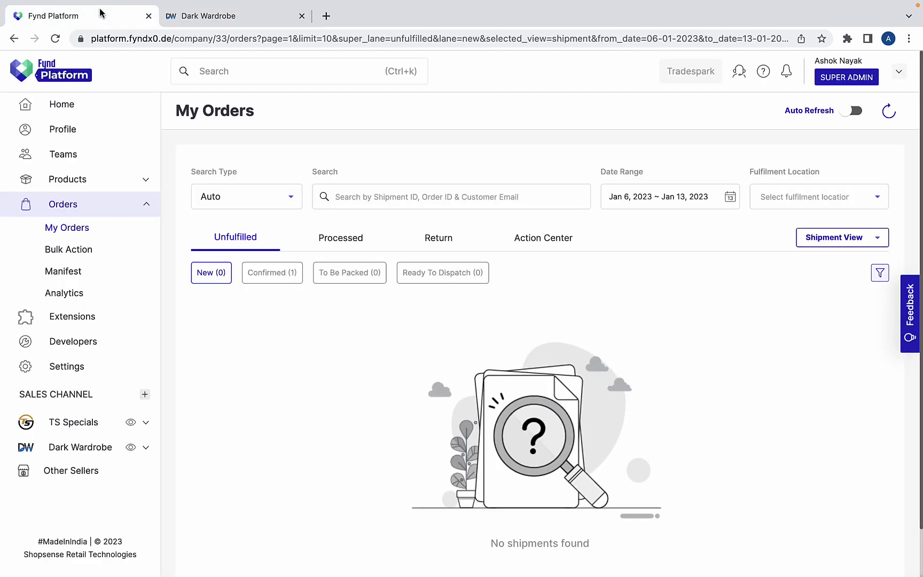
click(890, 112)
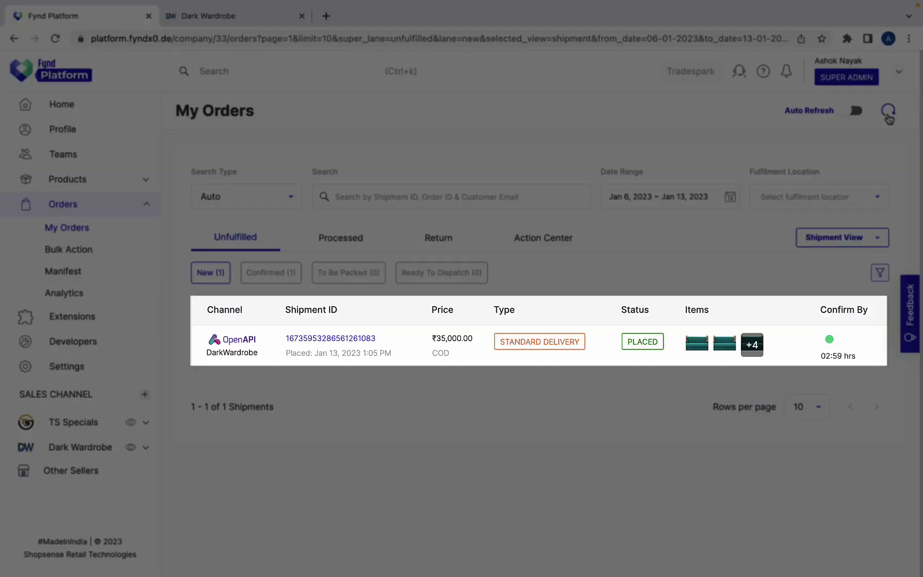
click(401, 340)
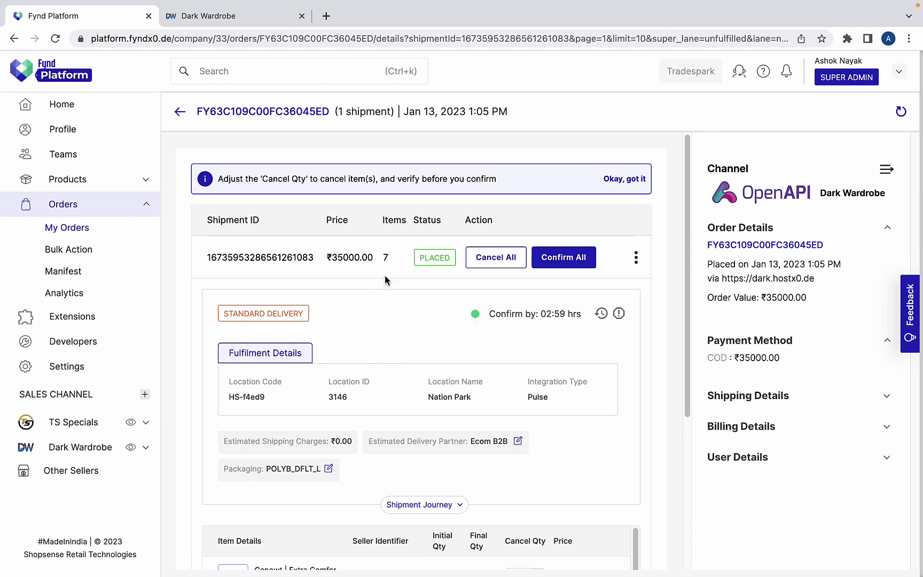
drag(691, 285, 692, 427)
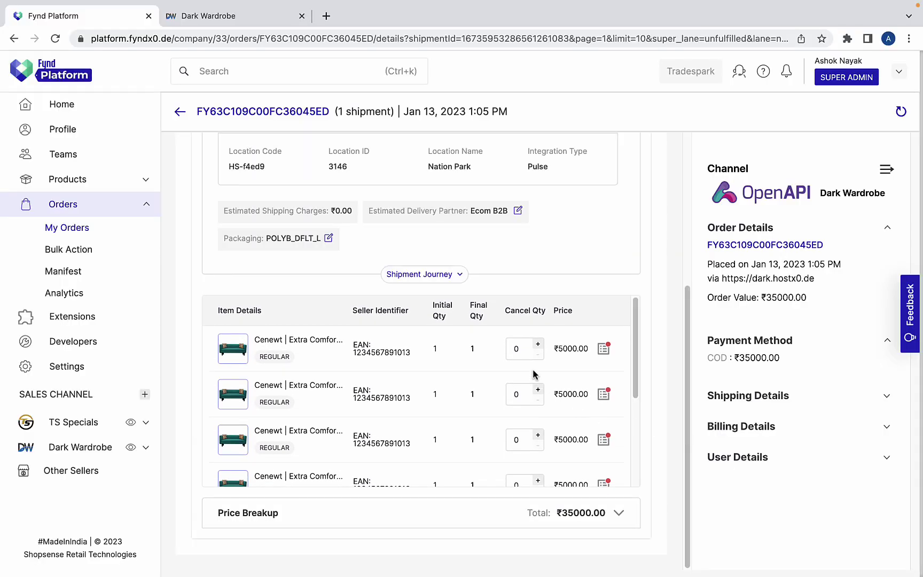
Set Cancel Qty 1 on the first three sofas and confirm the remaining four.
double_click(514, 349)
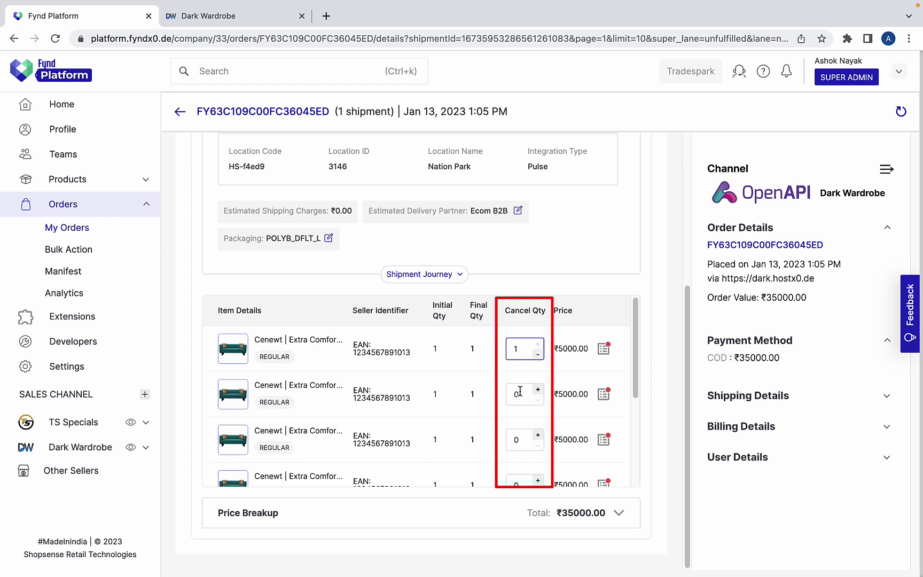
double_click(519, 392)
text(1)
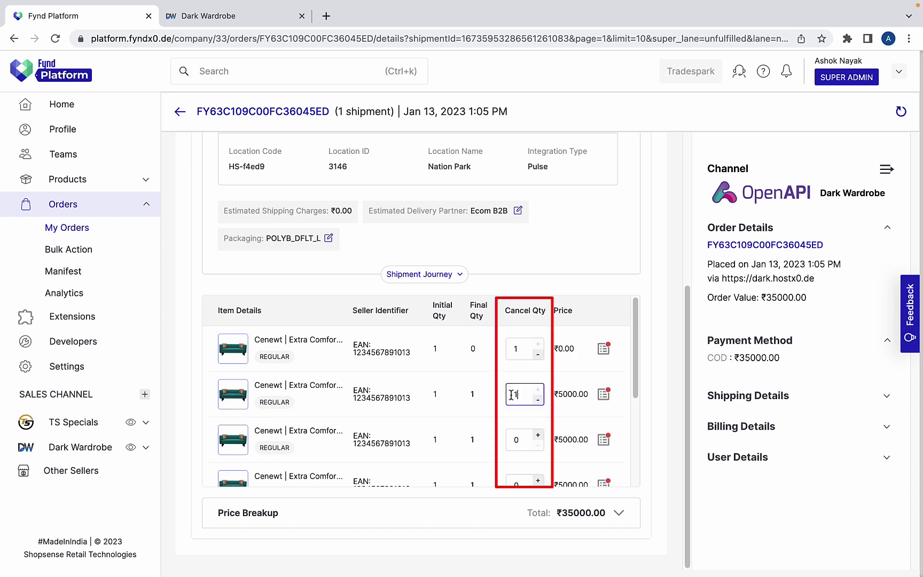
double_click(517, 437)
text(1)
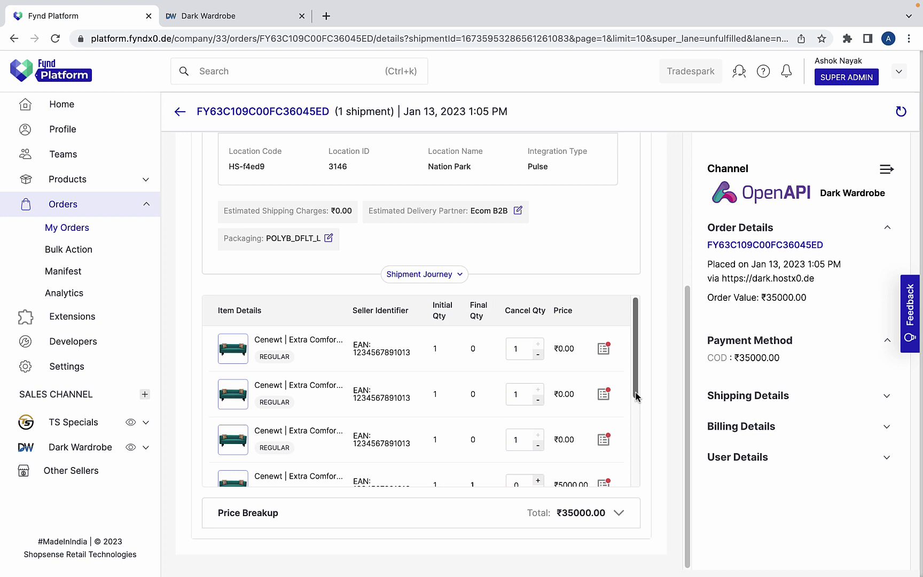
drag(636, 395, 637, 498)
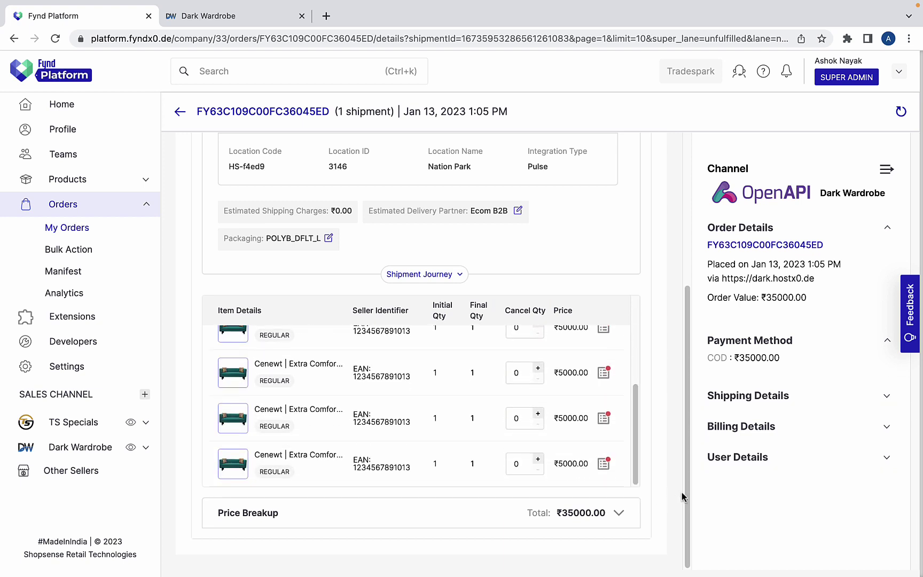
drag(686, 492, 692, 319)
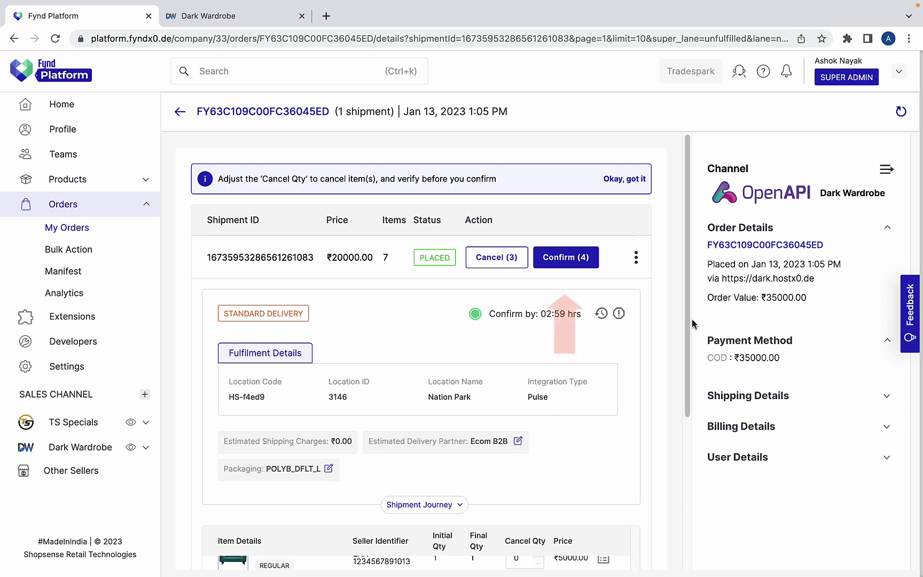
click(570, 267)
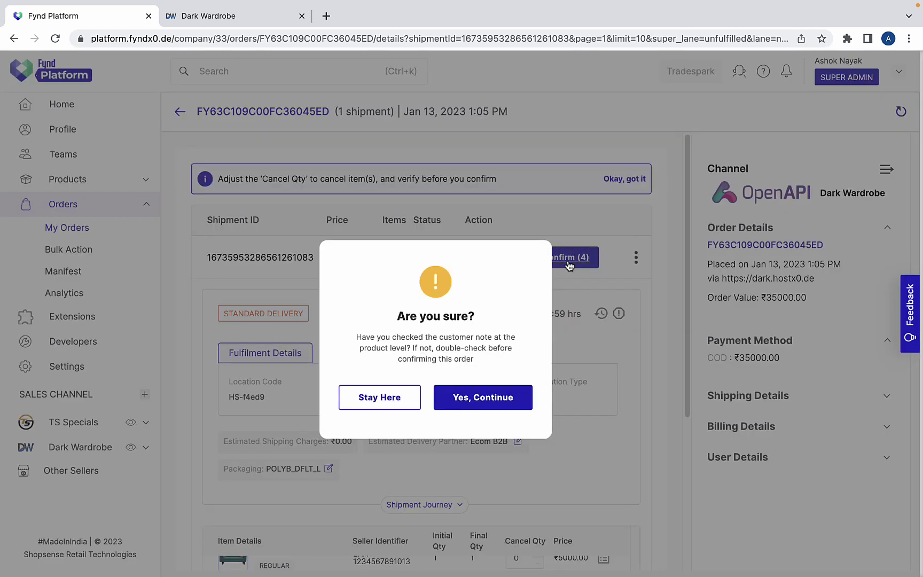
click(491, 400)
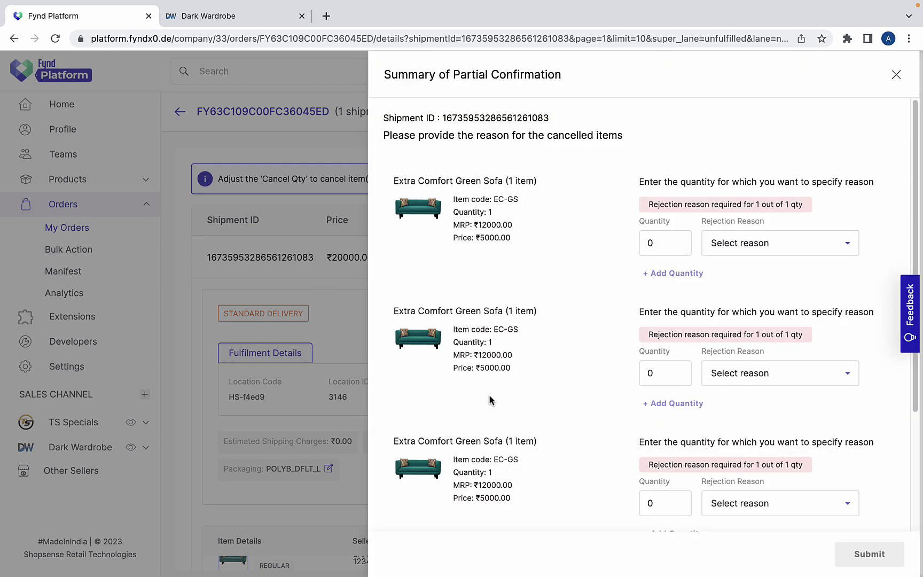
Give quantity 1 with reasons Product Not Available, Product Not Available, No Inventory, and submit.
click(657, 244)
text(1)
click(758, 247)
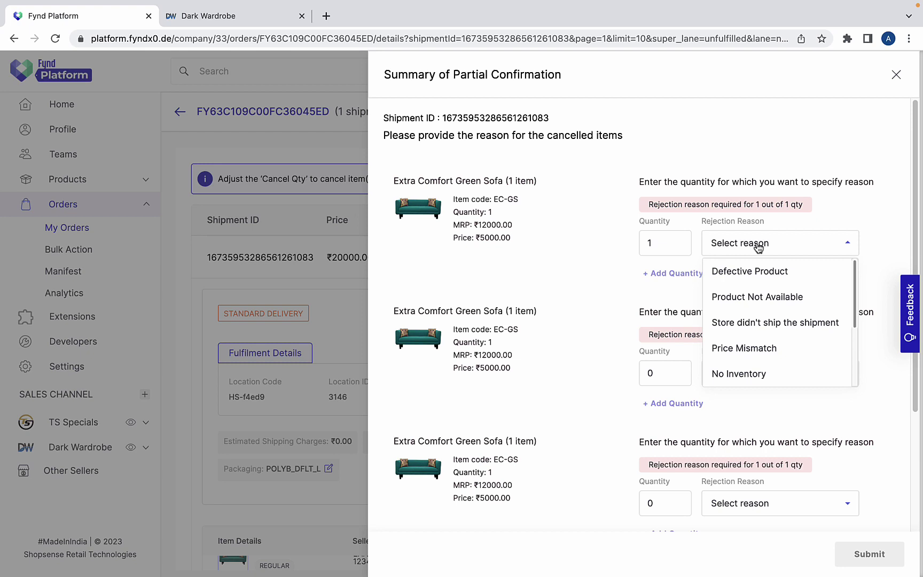
click(757, 297)
click(664, 374)
text(1)
click(745, 375)
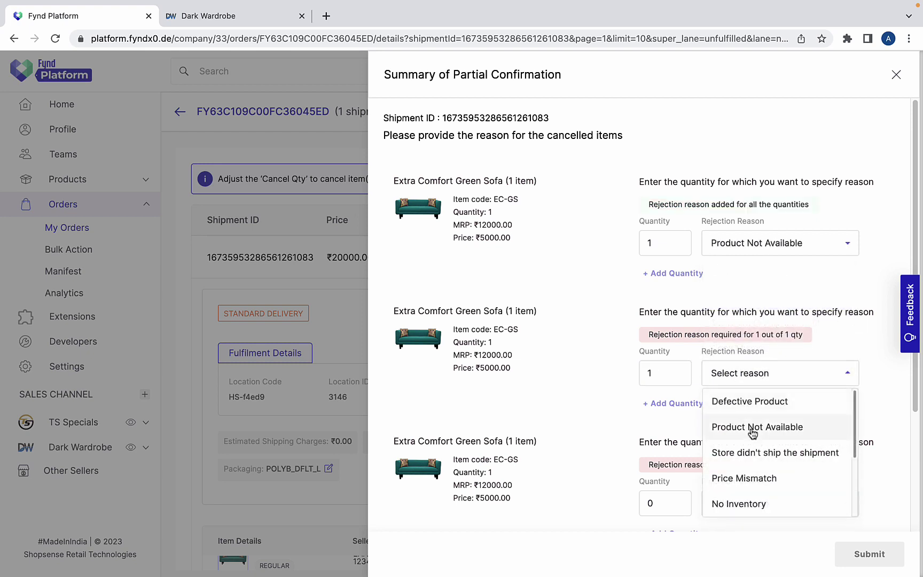
click(753, 431)
click(657, 502)
text(1)
click(743, 503)
click(742, 476)
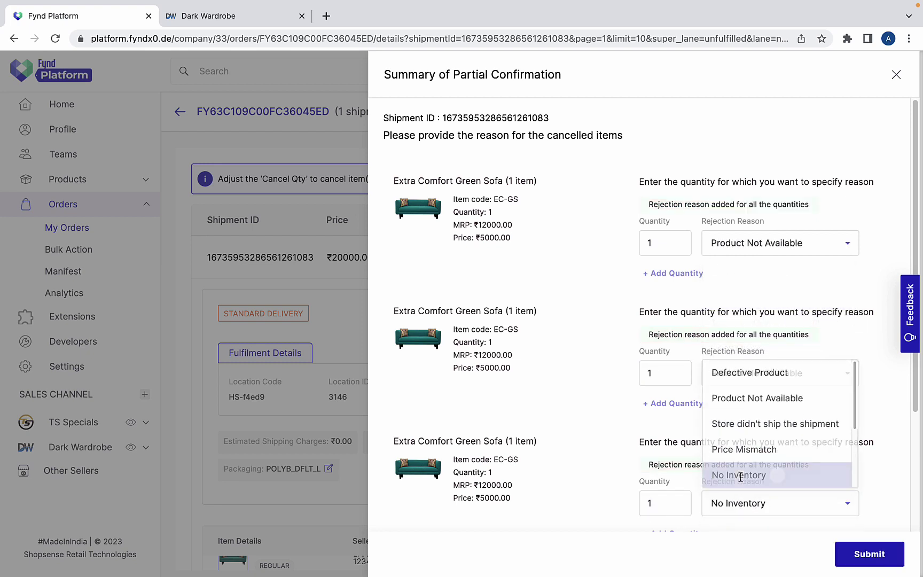
scroll(794, 398, down, 5)
scroll(794, 396, down, 5)
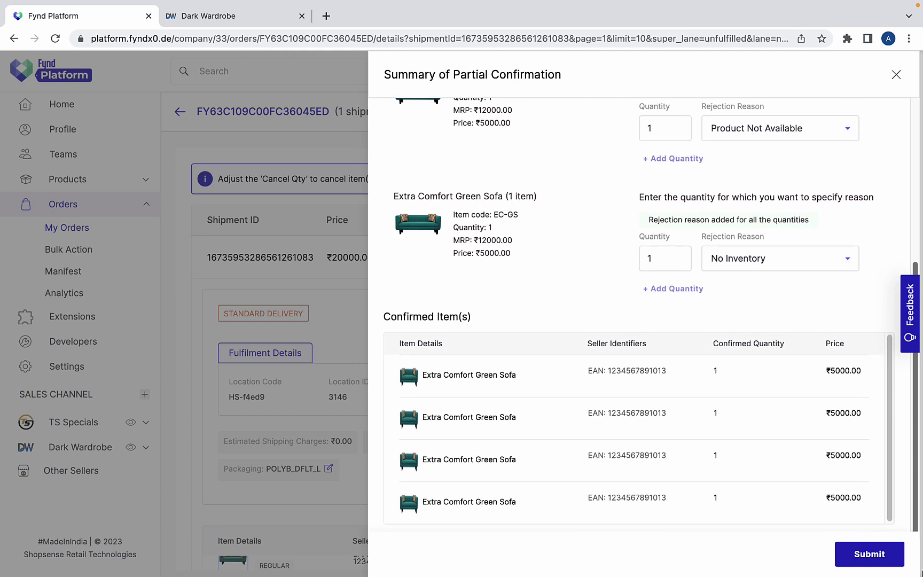
click(870, 555)
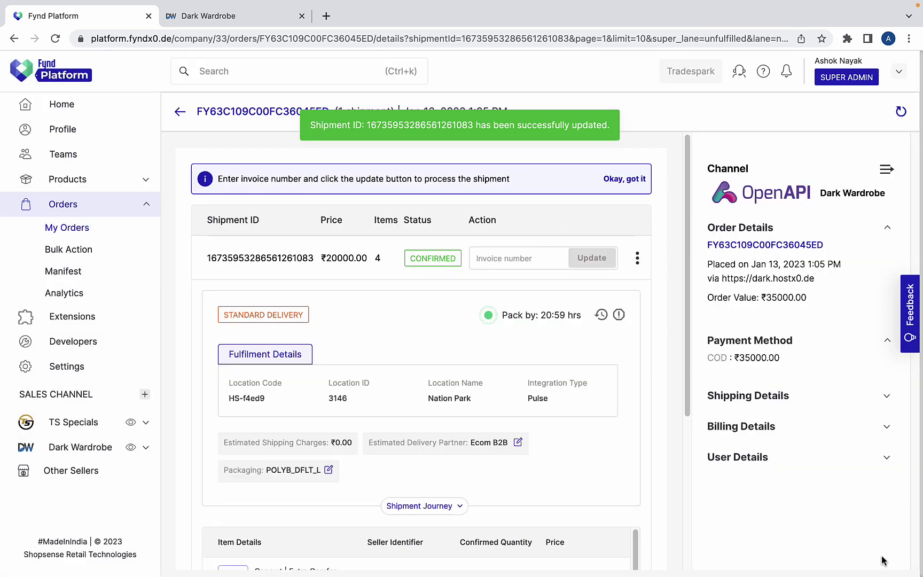